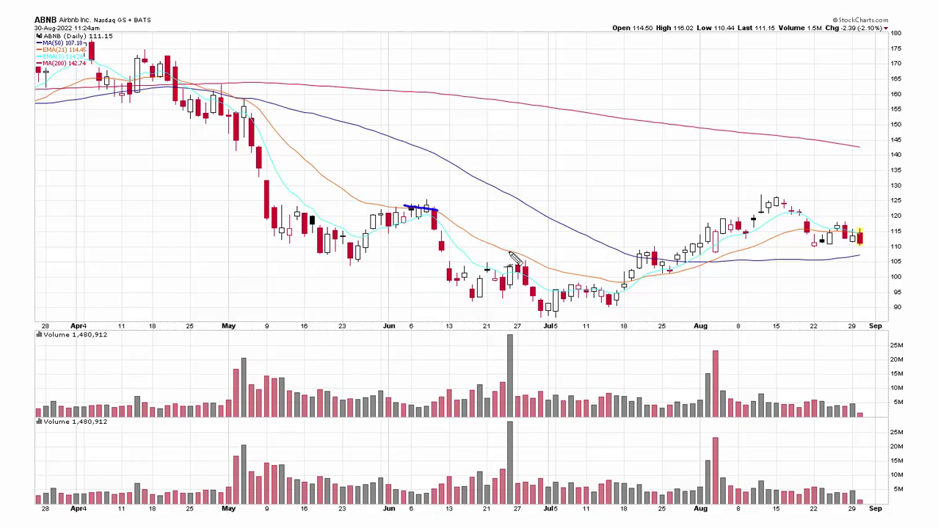
Outline ABNB's late-June to July bottom and its late-July pullback, mark resistance at about 110 and 125, and clear the drawings.
mouse_move(509, 254)
left_mouse_down()
mouse_move(534, 263)
mouse_move(562, 314)
mouse_move(627, 300)
mouse_move(644, 253)
mouse_move(669, 271)
mouse_move(684, 256)
left_mouse_up()
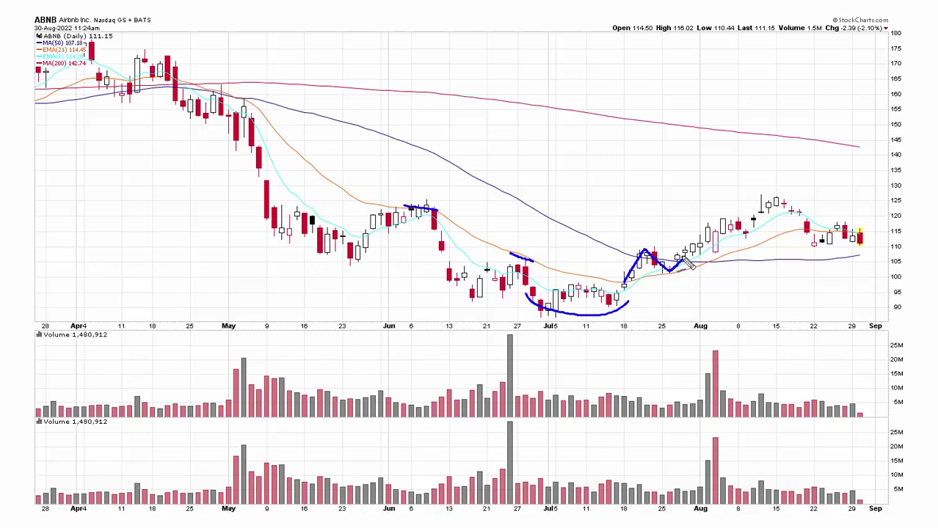
left_click_drag(620, 247, 721, 247)
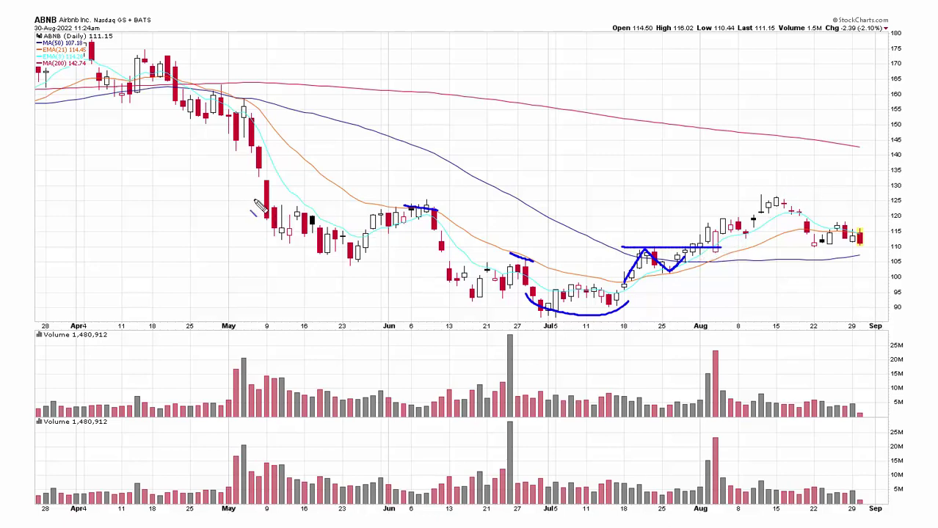
left_click_drag(250, 201, 483, 204)
left_click_drag(560, 212, 904, 211)
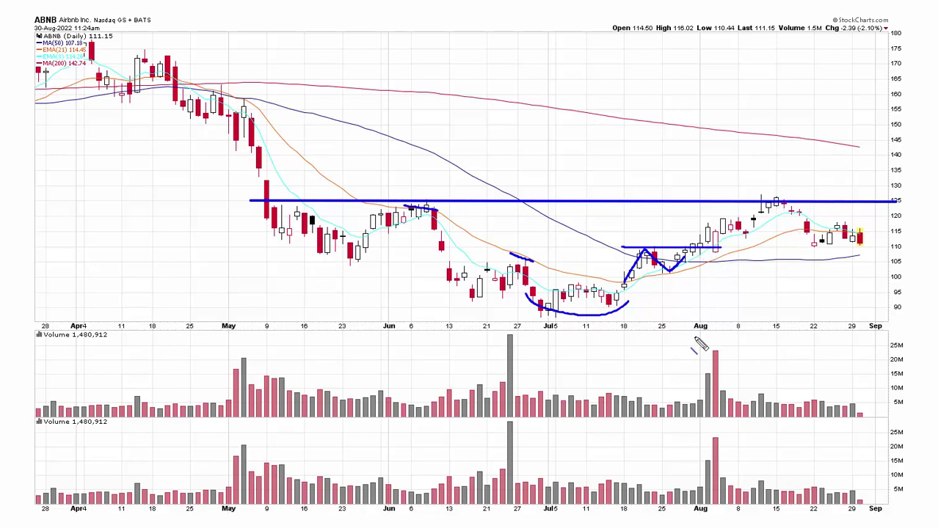
key("Escape")
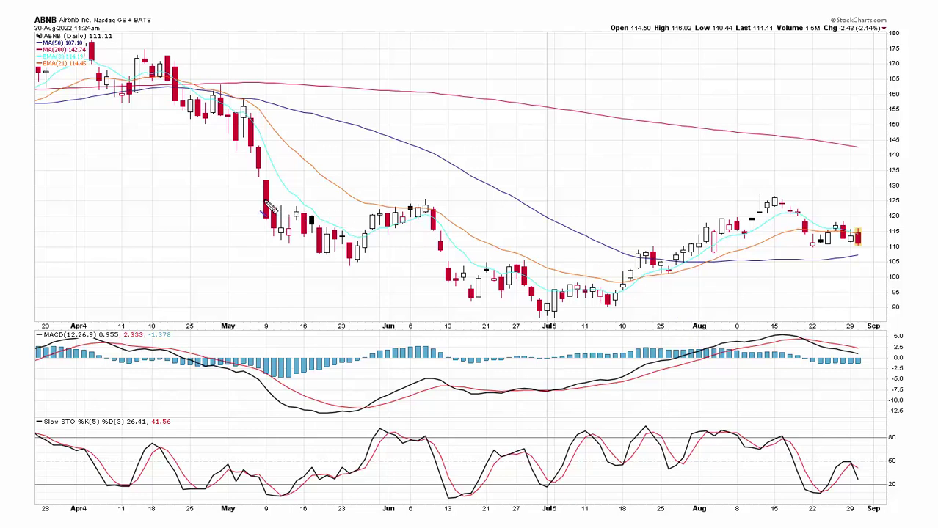
Draw horizontal resistance lines on the ABNB price chart at about 125 from May onward and about 110 from late July to early August.
left_click_drag(265, 200, 588, 211)
left_click_drag(686, 213, 908, 200)
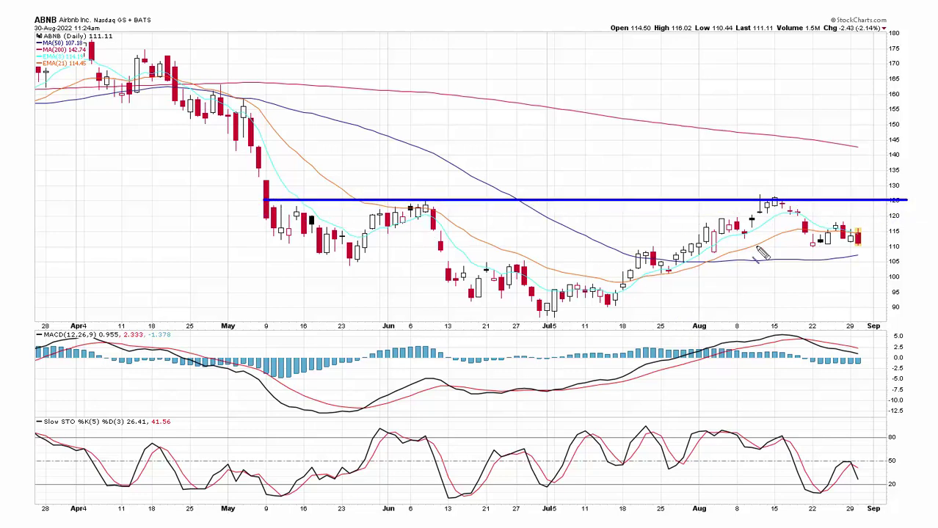
left_click_drag(639, 247, 716, 247)
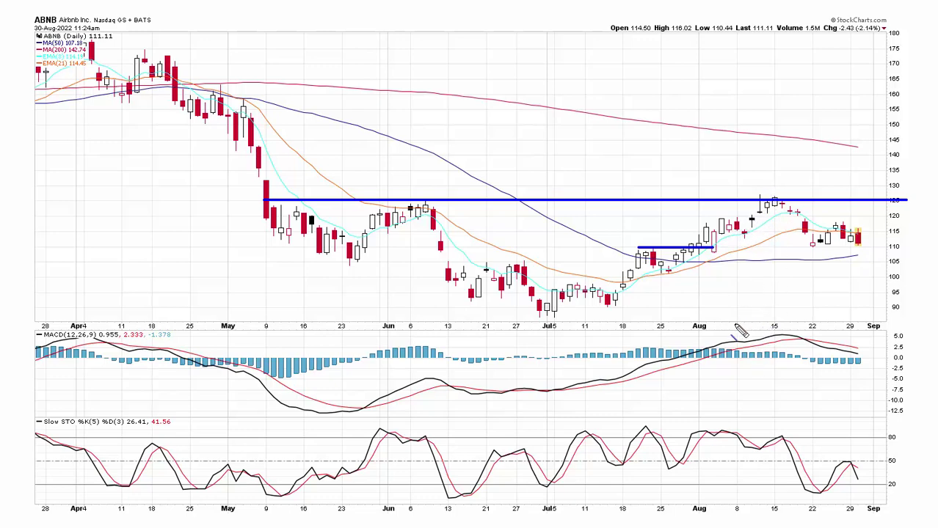
Draw a falling line across the August MACD histogram peaks and a rising line from the late-July Slow STO low to mid-August.
left_click_drag(704, 340, 793, 350)
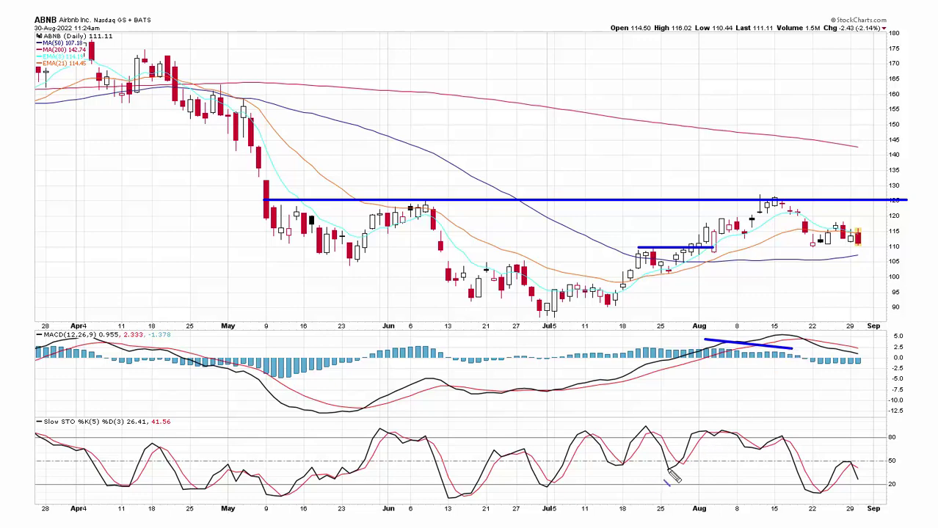
left_click_drag(667, 468, 794, 446)
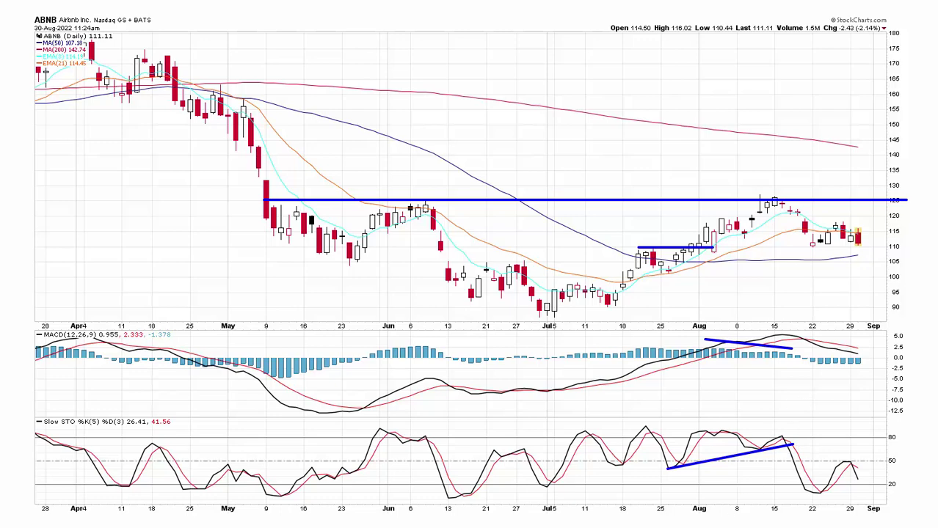
Circle the mid-August and early-June highs at the 125 line and draw a horizontal line at about 120 across August.
mouse_move(781, 189)
left_mouse_down()
mouse_move(764, 196)
mouse_move(768, 208)
mouse_move(784, 209)
mouse_move(790, 196)
mouse_move(777, 188)
left_mouse_up()
mouse_move(433, 193)
left_mouse_down()
mouse_move(411, 207)
mouse_move(444, 192)
left_mouse_up()
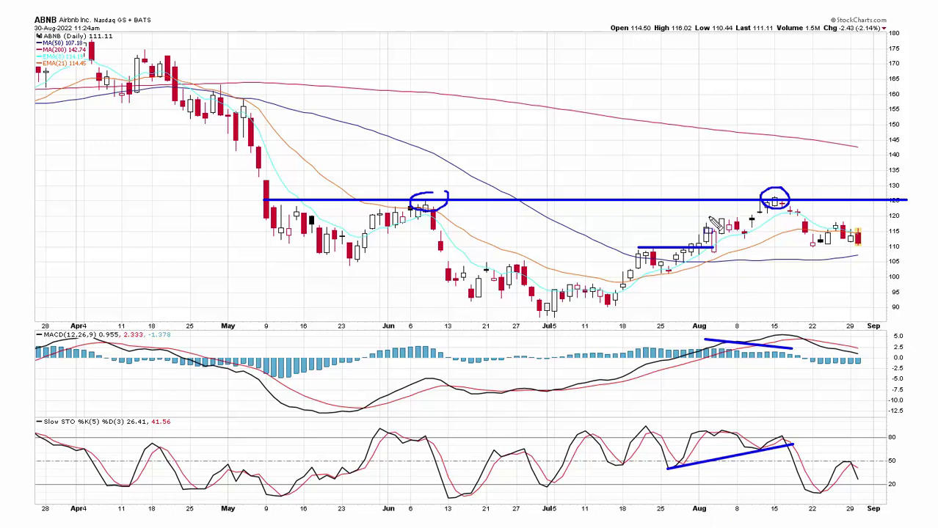
left_click_drag(708, 217, 844, 217)
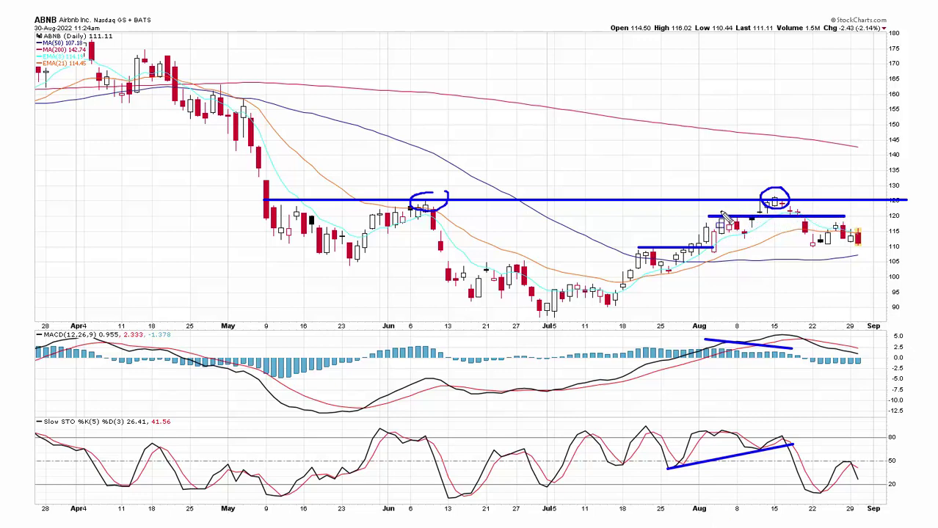
Mark the August candles around the 120 line with short strokes, draw a rising line over the August MACD, and clear the ABNB drawings.
left_click(723, 211)
left_click_drag(721, 211, 744, 202)
mouse_move(762, 234)
left_mouse_down()
mouse_move(769, 220)
mouse_move(796, 216)
left_mouse_up()
left_click_drag(787, 193, 781, 195)
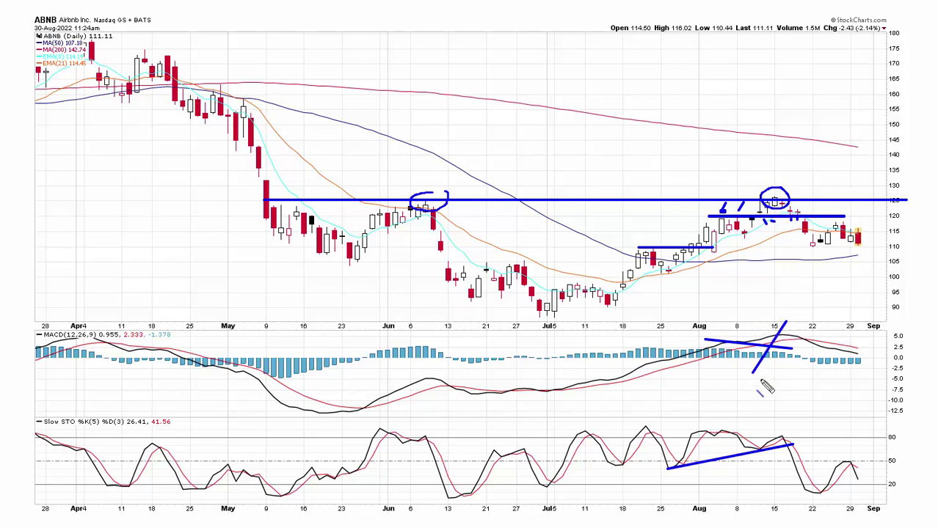
mouse_move(737, 337)
left_mouse_down()
mouse_move(787, 322)
mouse_move(777, 323)
mouse_move(809, 364)
mouse_move(791, 292)
left_mouse_up()
key("Escape")
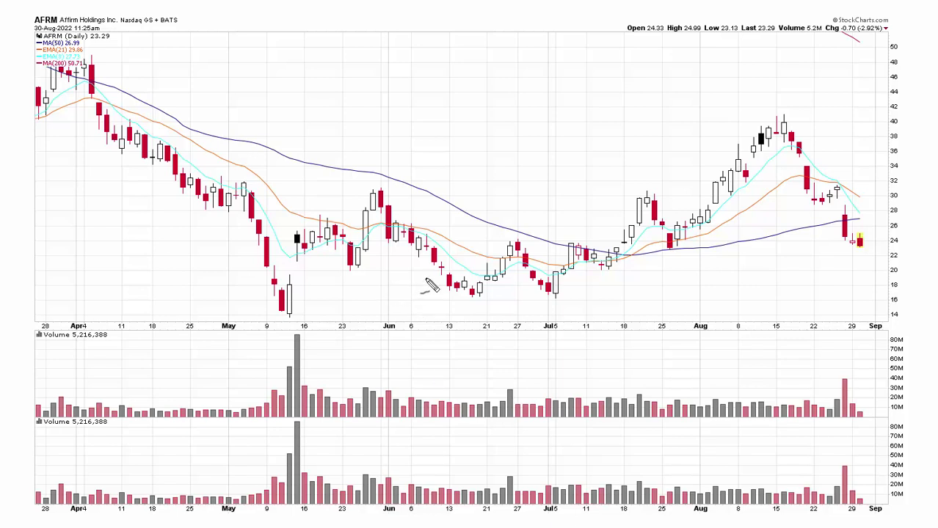
Draw arcs under AFRM's mid-June and early-July lows and add resistance lines at about 24 and 31.
mouse_move(426, 278)
left_mouse_down()
mouse_move(545, 301)
mouse_move(564, 287)
left_mouse_up()
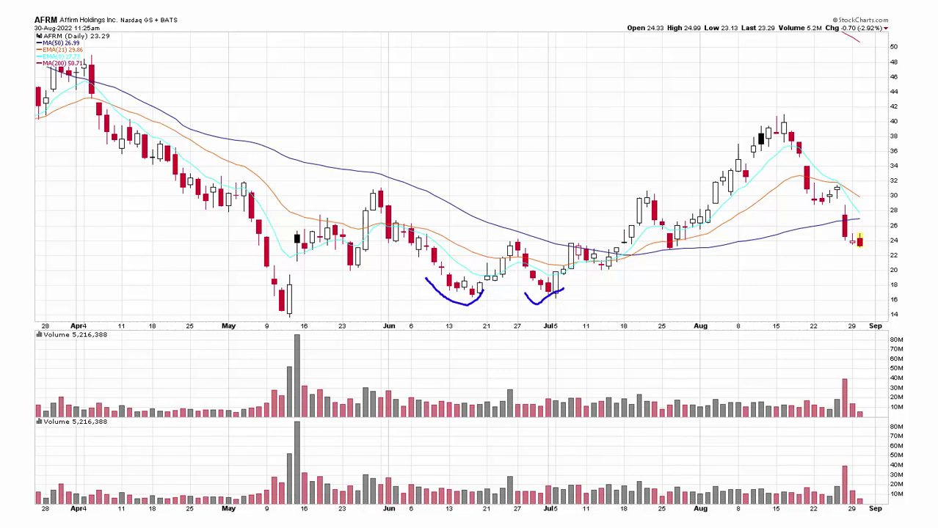
left_click_drag(428, 238, 642, 244)
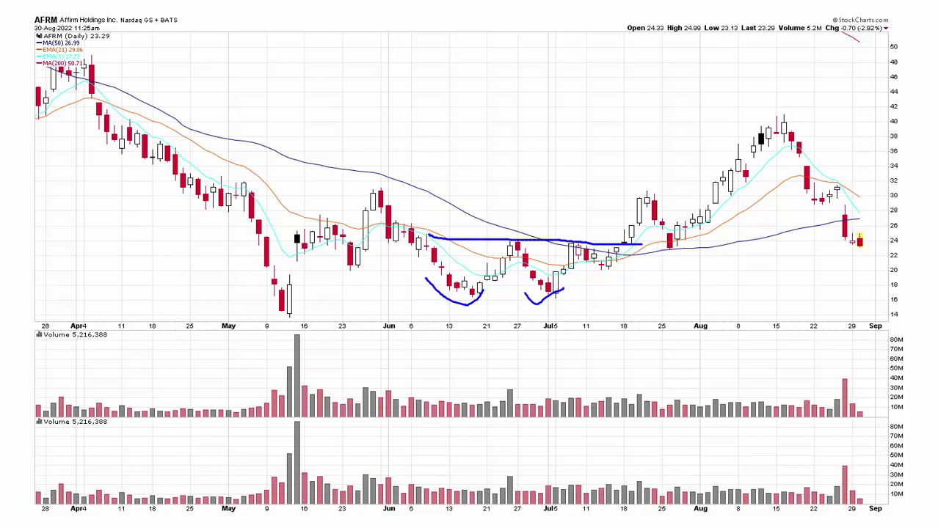
mouse_move(410, 188)
left_mouse_down()
mouse_move(284, 183)
mouse_move(754, 192)
left_mouse_up()
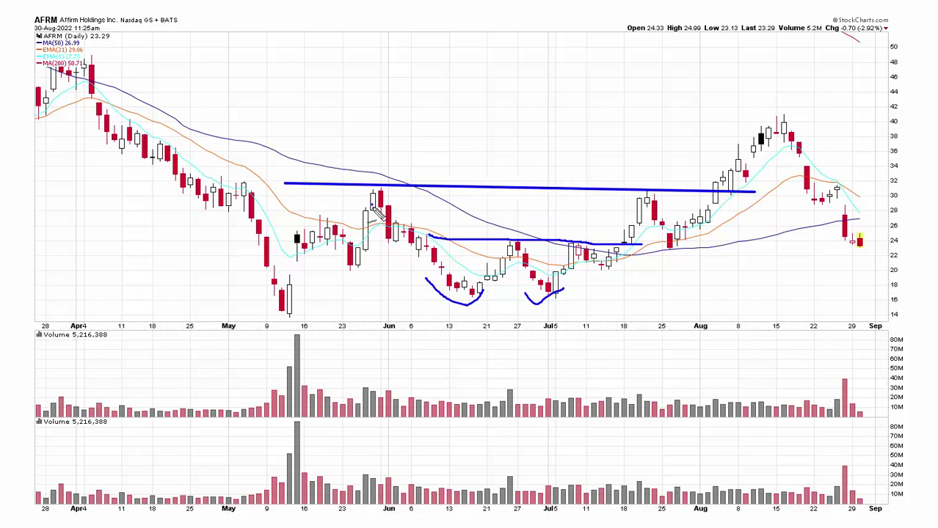
Trace AFRM's cup and handle from late May to early August, draw an arc over the rally to mid-August, and clear the drawings.
mouse_move(370, 204)
left_mouse_down()
mouse_move(466, 305)
mouse_move(610, 285)
mouse_move(649, 199)
mouse_move(671, 249)
mouse_move(704, 247)
mouse_move(733, 193)
left_mouse_up()
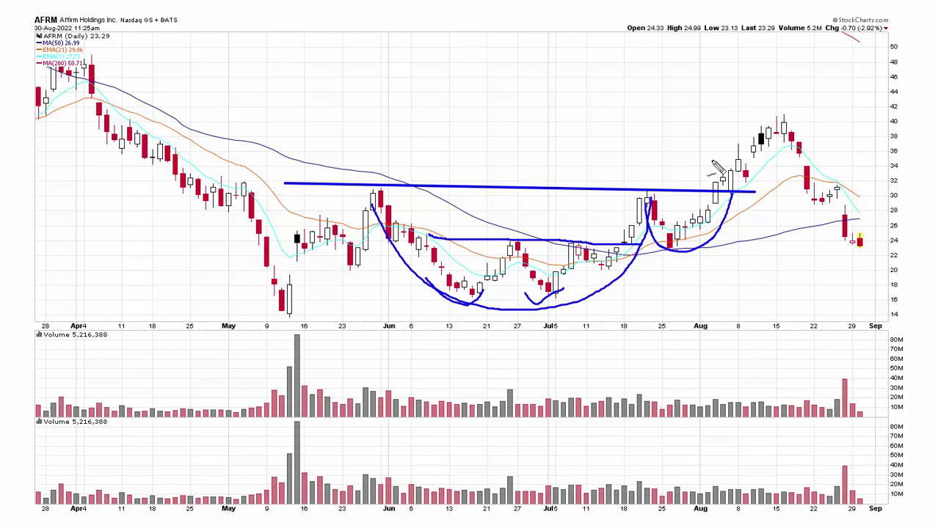
left_click_drag(711, 160, 791, 110)
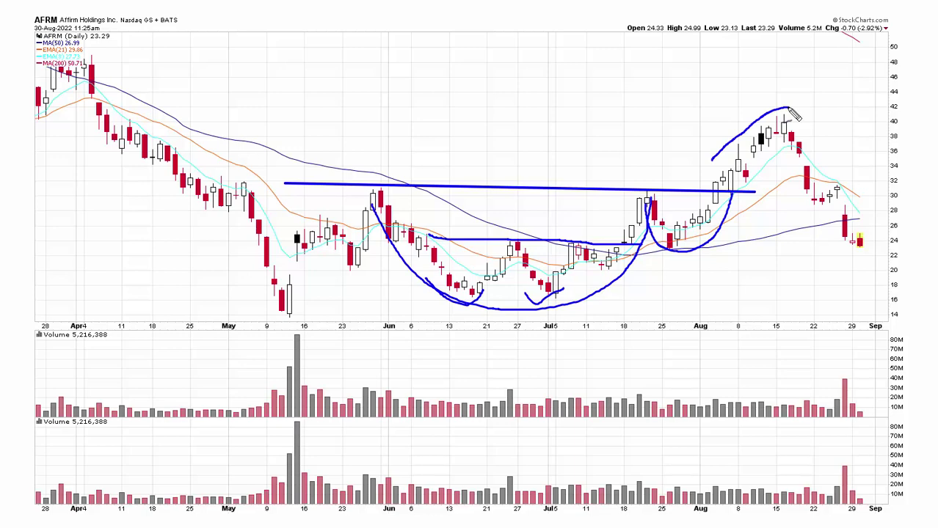
key("Escape")
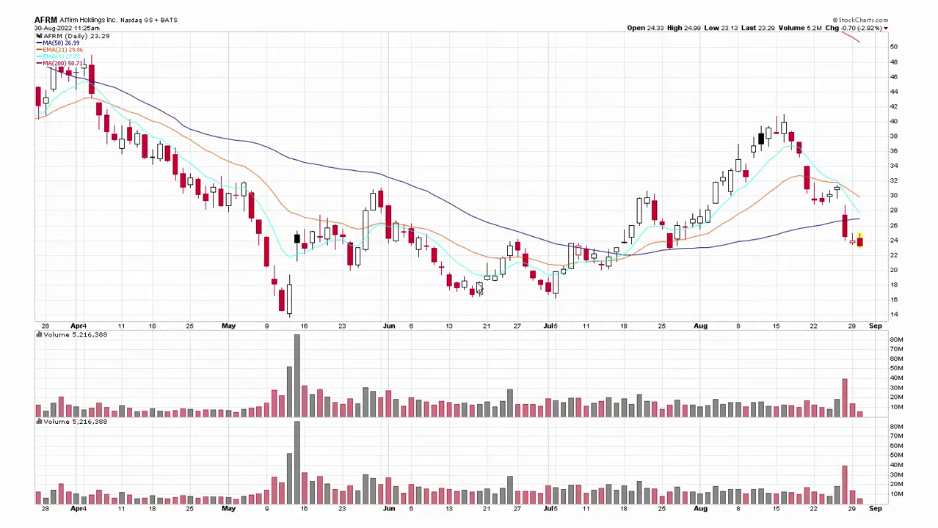
Redraw AFRM's resistance line near 31 from mid-May to early August and trace the rise along the cyan EMA into August.
left_click_drag(297, 187, 751, 192)
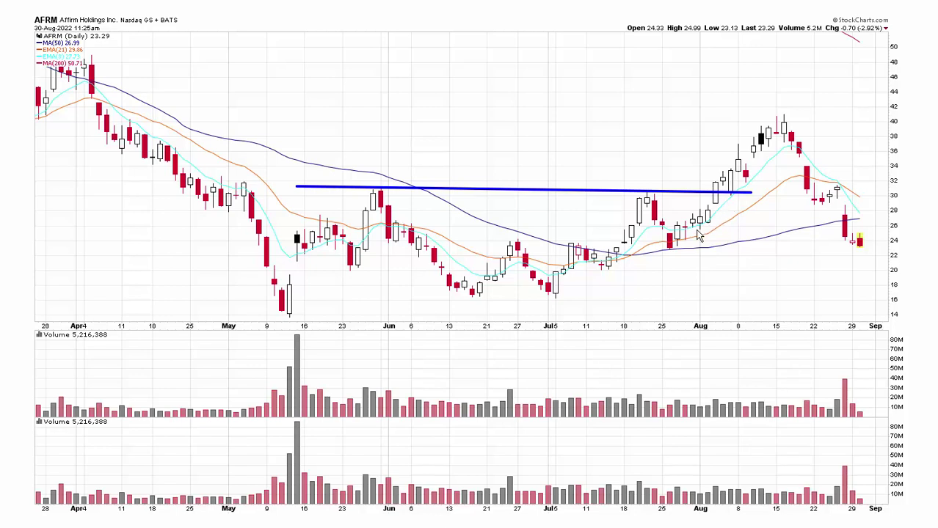
left_click_drag(687, 229, 709, 225)
mouse_move(723, 210)
left_mouse_down()
mouse_move(750, 175)
mouse_move(797, 150)
left_mouse_up()
Circle the mid-August gap between AFRM's cyan and orange EMAs and the candles just above it, and clear the drawings.
mouse_move(796, 154)
left_mouse_down()
mouse_move(777, 163)
mouse_move(779, 176)
mouse_move(803, 173)
mouse_move(794, 150)
left_mouse_up()
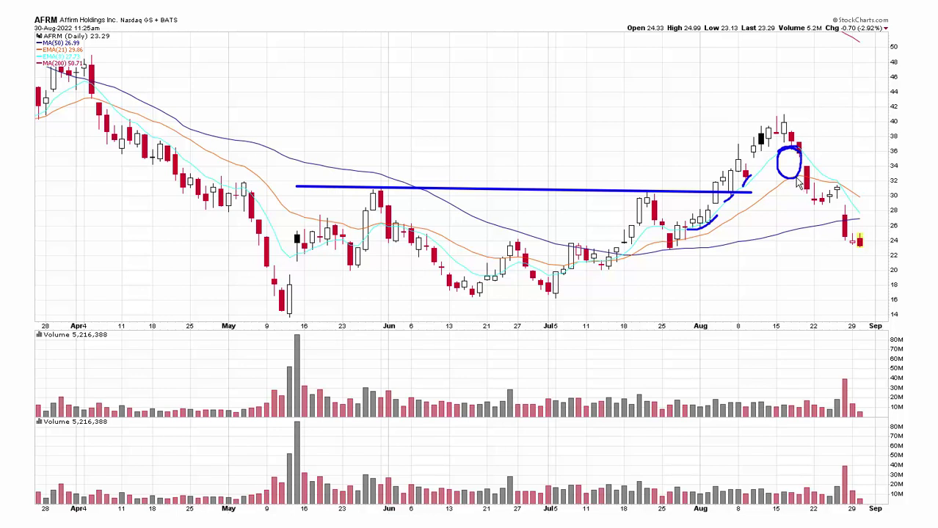
mouse_move(793, 139)
left_mouse_down()
mouse_move(802, 151)
mouse_move(786, 150)
mouse_move(796, 160)
mouse_move(806, 148)
mouse_move(791, 138)
left_mouse_up()
key("Escape")
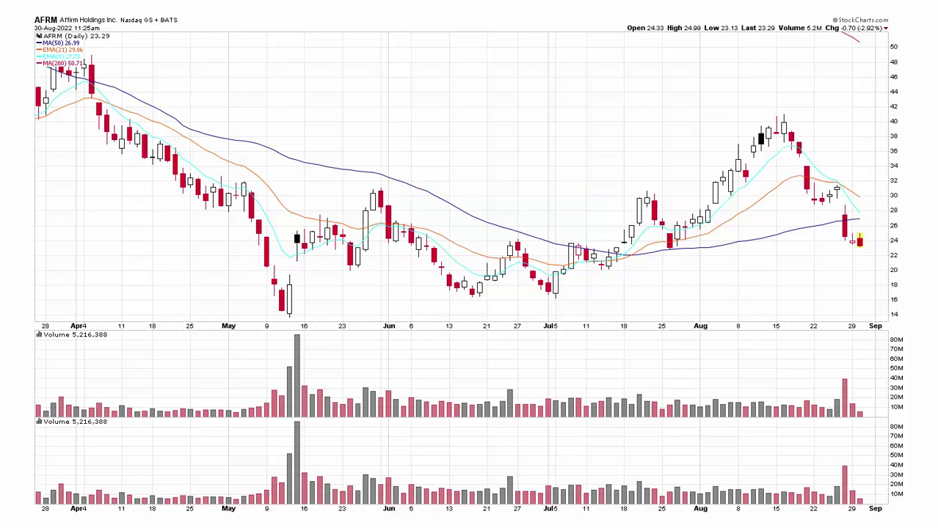
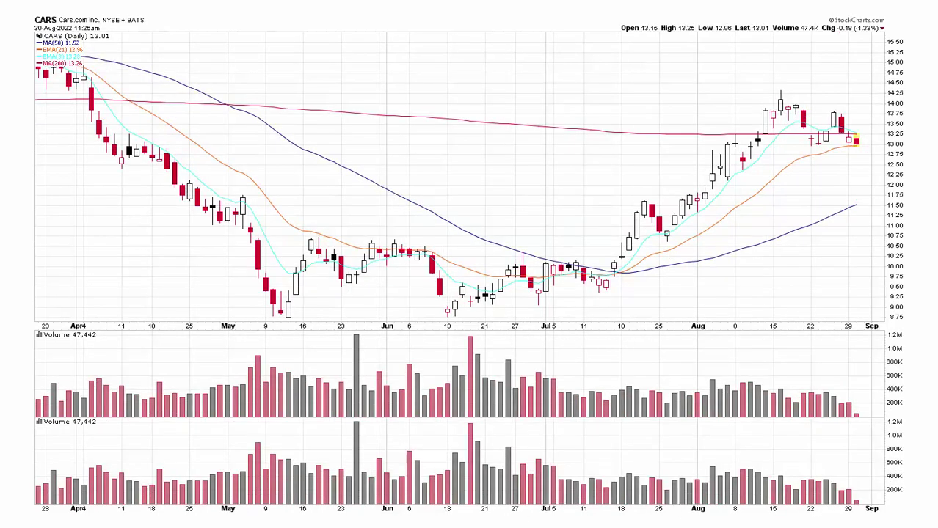
Draw CARS's descending trendline from mid-May to late July, trace the July rally and pullback, and mark resistance at about 11.75.
left_click_drag(311, 234, 650, 268)
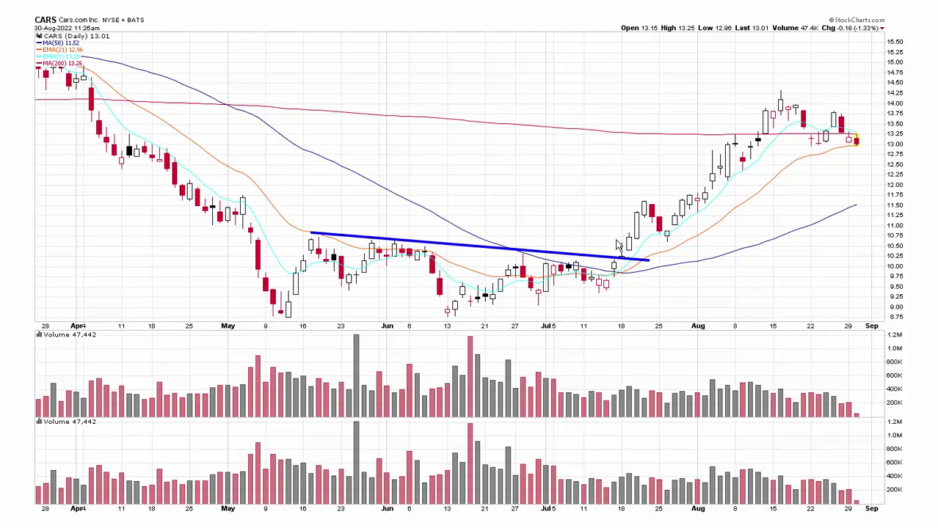
mouse_move(619, 250)
left_mouse_down()
mouse_move(644, 205)
mouse_move(665, 236)
mouse_move(684, 208)
left_mouse_up()
left_click_drag(624, 193, 731, 193)
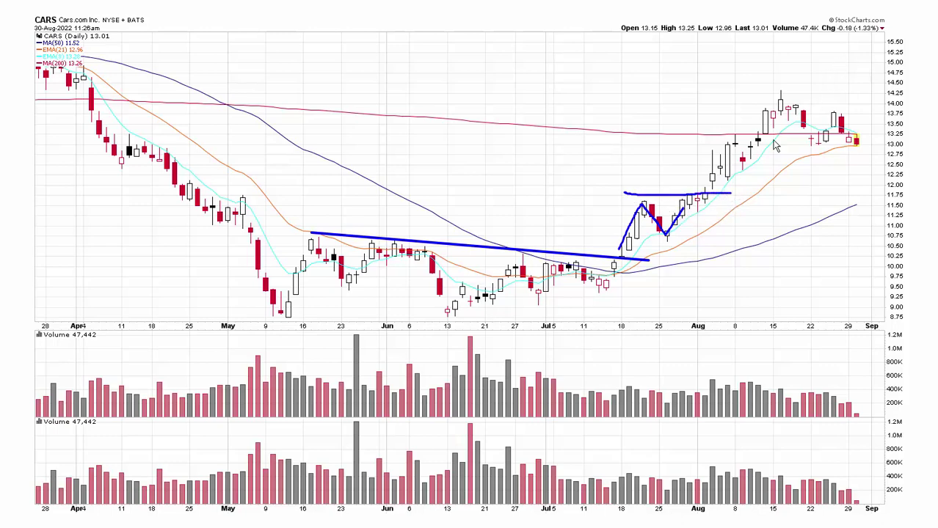
Mark the rise along CARS's cyan EMA, circle its mid-August gap from the orange EMA, mark the late-August candles, and clear the drawings.
left_click_drag(664, 239, 748, 165)
mouse_move(783, 130)
left_mouse_down()
mouse_move(799, 119)
mouse_move(808, 126)
left_mouse_up()
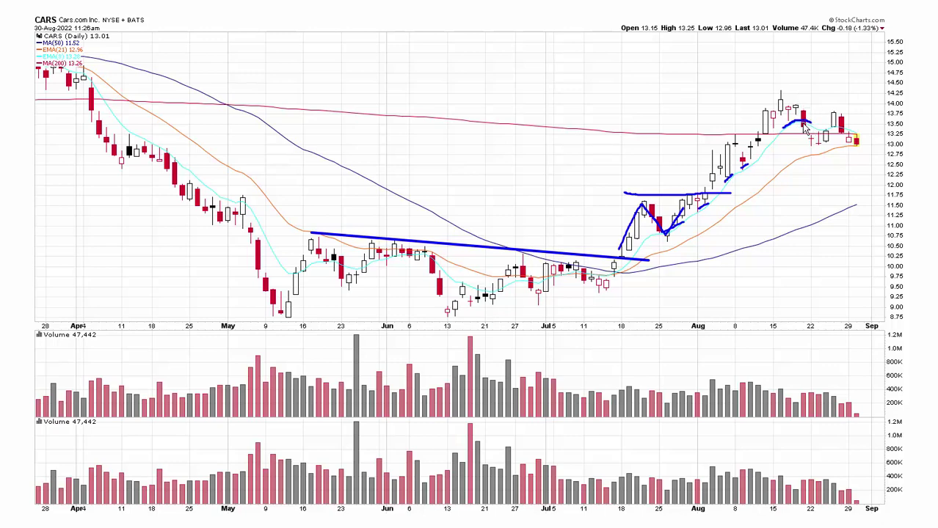
mouse_move(803, 123)
left_mouse_down()
mouse_move(785, 138)
mouse_move(792, 158)
mouse_move(807, 149)
mouse_move(802, 122)
left_mouse_up()
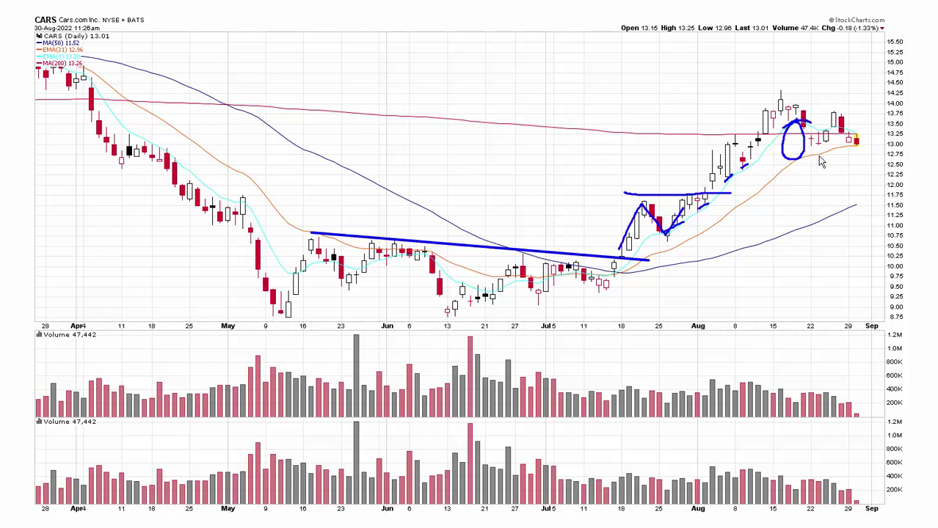
mouse_move(810, 138)
left_mouse_down()
mouse_move(853, 156)
mouse_move(863, 141)
mouse_move(854, 152)
left_mouse_up()
key("e")
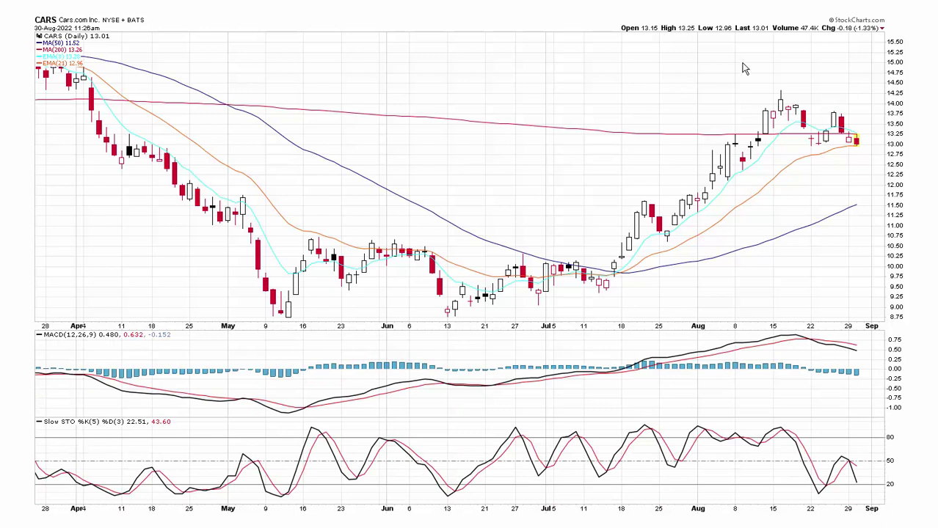
Draw divergence lines on CARS for August: rising over price, falling on the MACD, and nearly flat under the Slow STO peaks.
left_click_drag(723, 126, 780, 85)
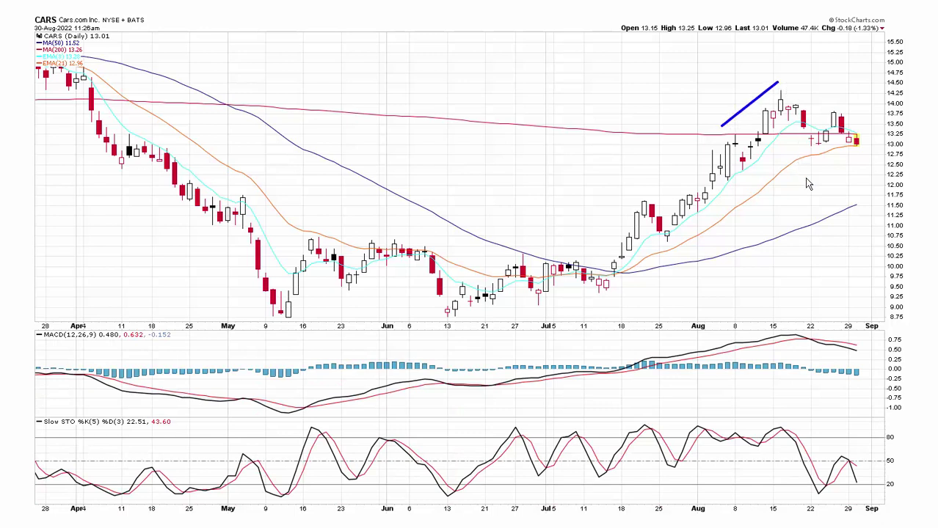
left_click_drag(722, 357, 791, 361)
left_click_drag(696, 449, 806, 449)
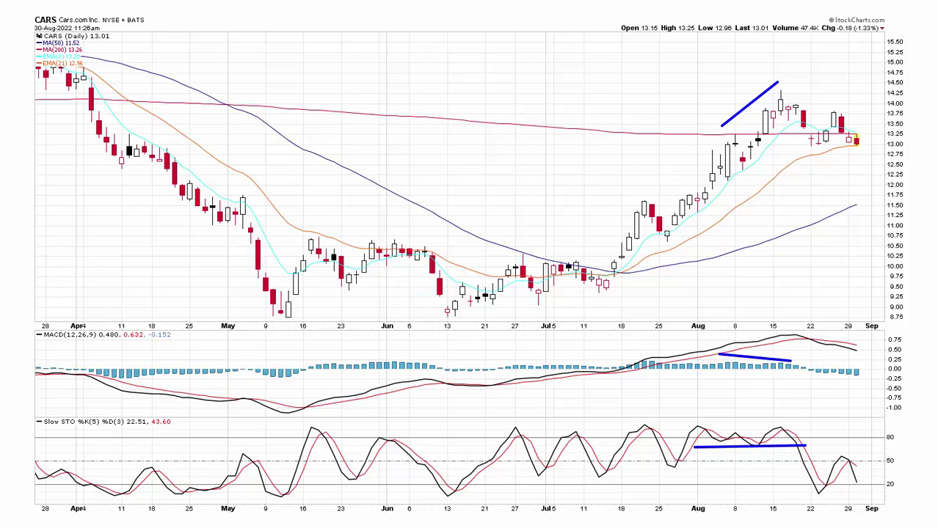
Circle the August 19 candle and the August MACD and Slow STO divergence areas on CARS, and clear the drawings.
mouse_move(802, 117)
left_mouse_down()
mouse_move(805, 136)
mouse_move(800, 117)
left_mouse_up()
mouse_move(791, 357)
left_mouse_down()
mouse_move(723, 340)
mouse_move(782, 389)
mouse_move(803, 347)
mouse_move(785, 356)
left_mouse_up()
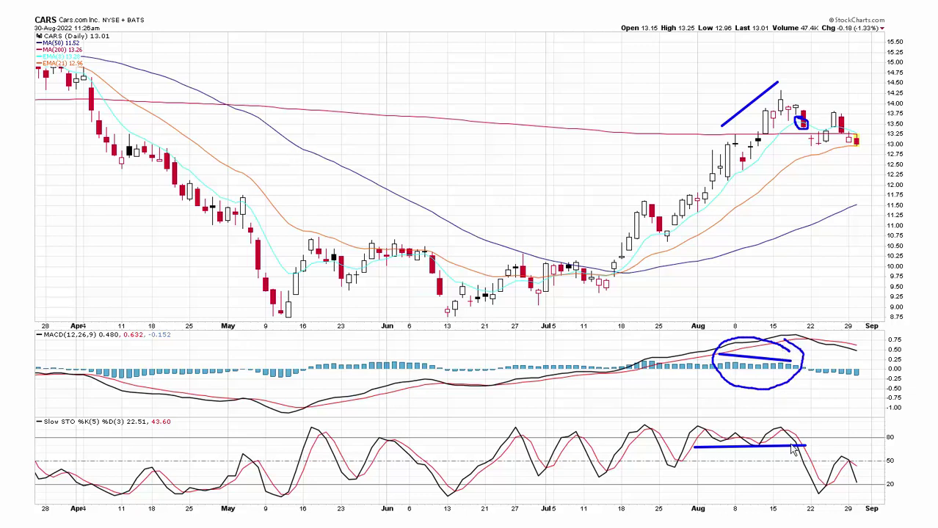
mouse_move(792, 426)
left_mouse_down()
mouse_move(773, 435)
mouse_move(797, 462)
mouse_move(805, 435)
mouse_move(787, 424)
left_mouse_up()
key("e")
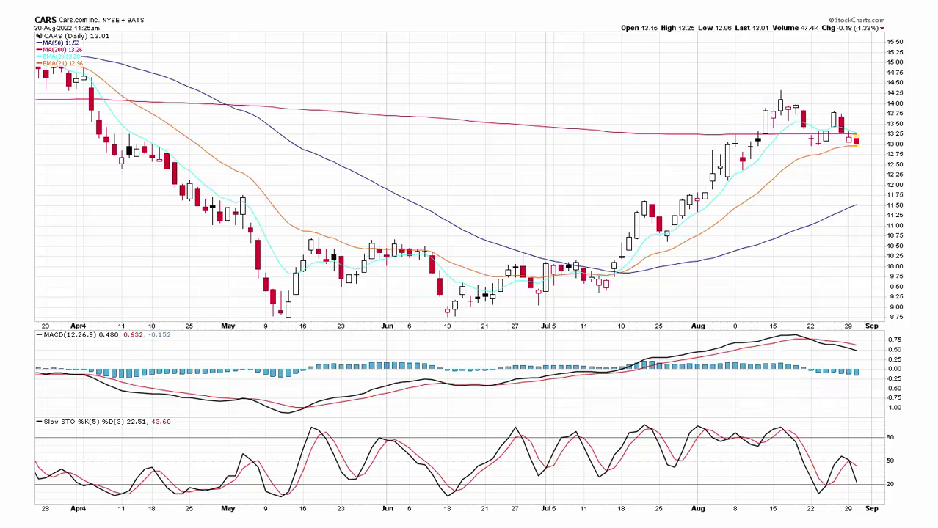
Box in CARS's August consolidation between about 13 and 14, add an upward arrow from it to about 14.75, and clear the drawings.
mouse_move(746, 105)
left_mouse_down()
mouse_move(855, 110)
mouse_move(884, 151)
mouse_move(730, 147)
mouse_move(761, 102)
left_mouse_up()
left_click_drag(863, 119, 896, 86)
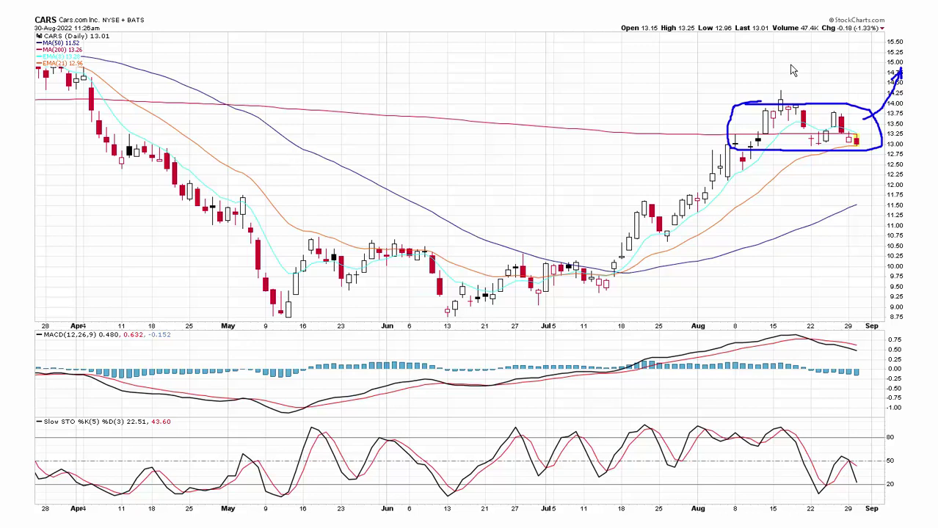
key("Escape")
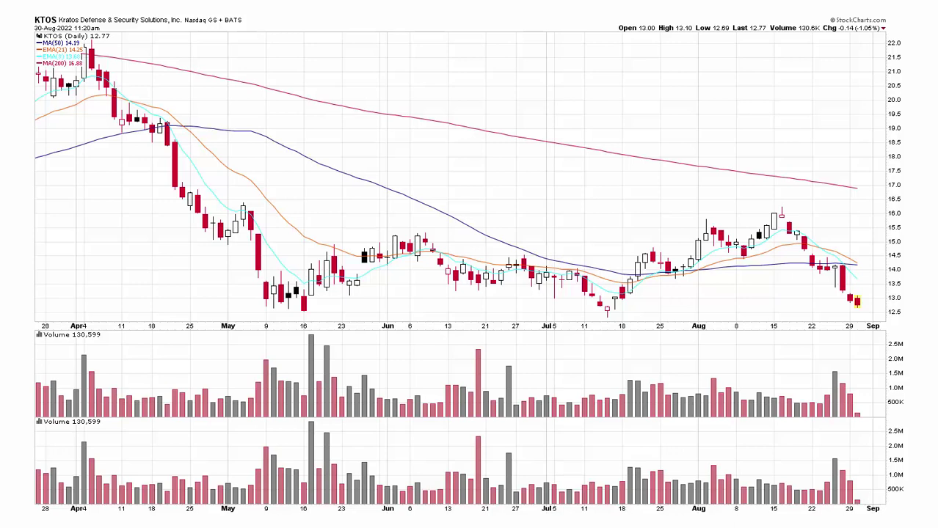
Draw KTOS's descending trendline from early June to late July, circle the breakout volume, and trace the price swings to the mid-August high.
left_click_drag(419, 229, 646, 288)
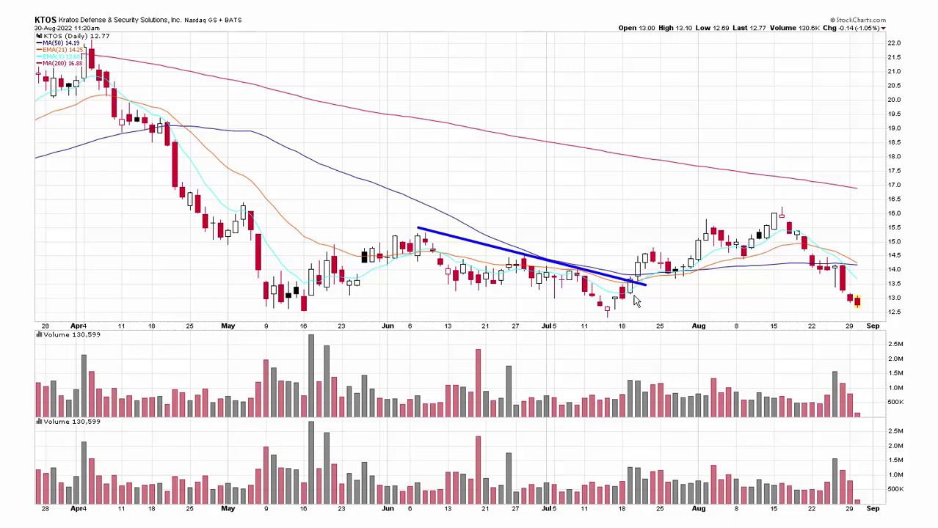
mouse_move(640, 372)
left_mouse_down()
mouse_move(628, 393)
mouse_move(640, 360)
left_mouse_up()
mouse_move(632, 281)
left_mouse_down()
mouse_move(654, 254)
mouse_move(683, 273)
mouse_move(714, 229)
mouse_move(746, 255)
mouse_move(781, 215)
mouse_move(782, 199)
mouse_move(783, 217)
left_mouse_up()
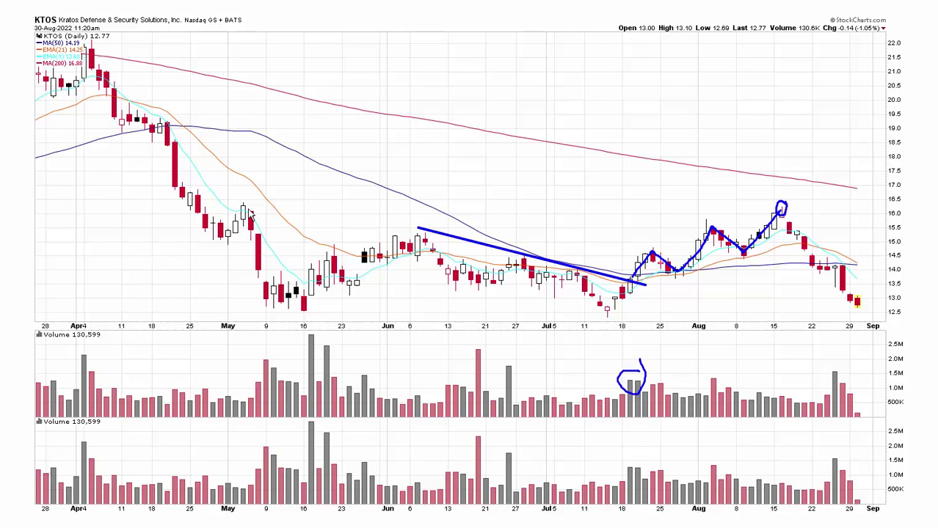
Circle KTOS's early-May high near 16 and the candles dropping near the EMAs around August 19, and clear the drawings.
mouse_move(258, 207)
left_mouse_down()
mouse_move(264, 221)
mouse_move(269, 213)
left_mouse_up()
mouse_move(805, 245)
left_mouse_down()
mouse_move(792, 238)
mouse_move(797, 256)
mouse_move(811, 249)
mouse_move(805, 245)
left_mouse_up()
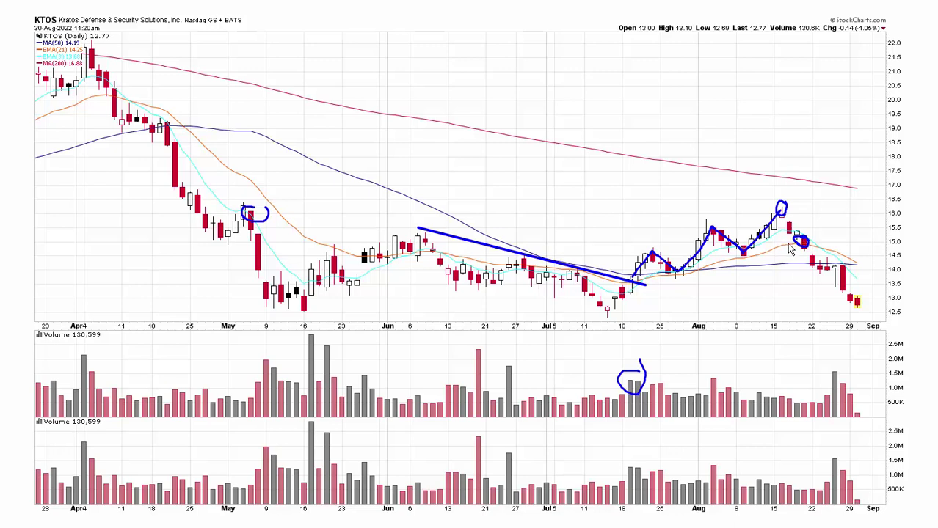
key("Escape")
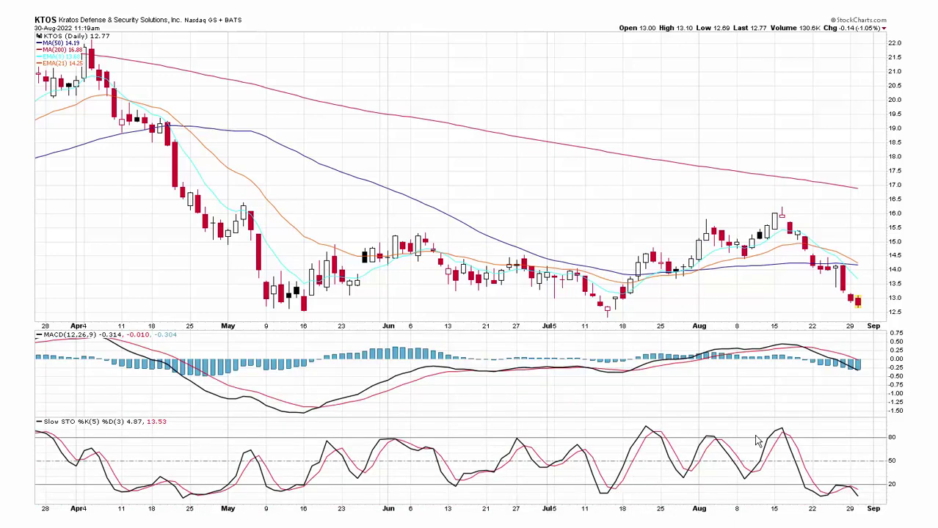
Mark KTOS's August divergence between rising price and falling MACD, circle the mid-August Slow STO peak and matching candles, and clear the drawings.
left_click_drag(696, 214, 791, 199)
left_click_drag(703, 344, 789, 350)
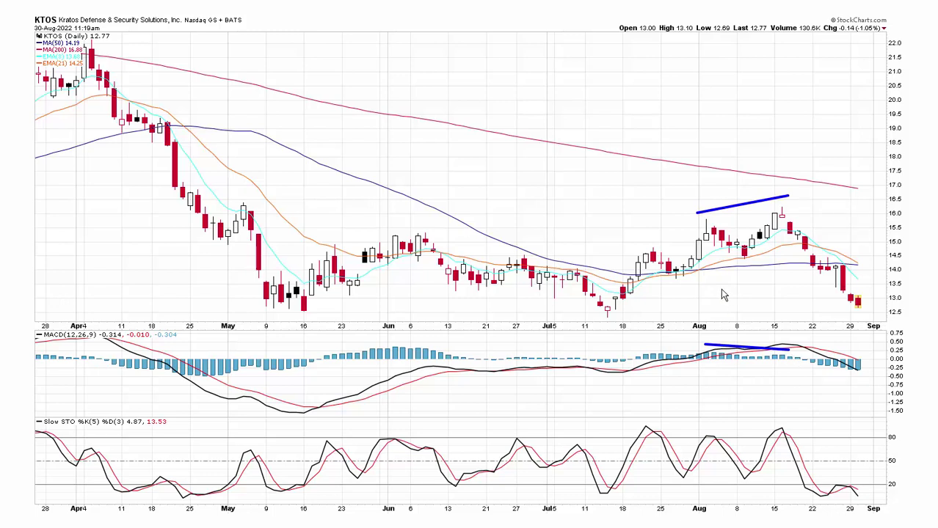
mouse_move(784, 424)
left_mouse_down()
mouse_move(772, 432)
mouse_move(784, 442)
mouse_move(794, 431)
mouse_move(780, 420)
left_mouse_up()
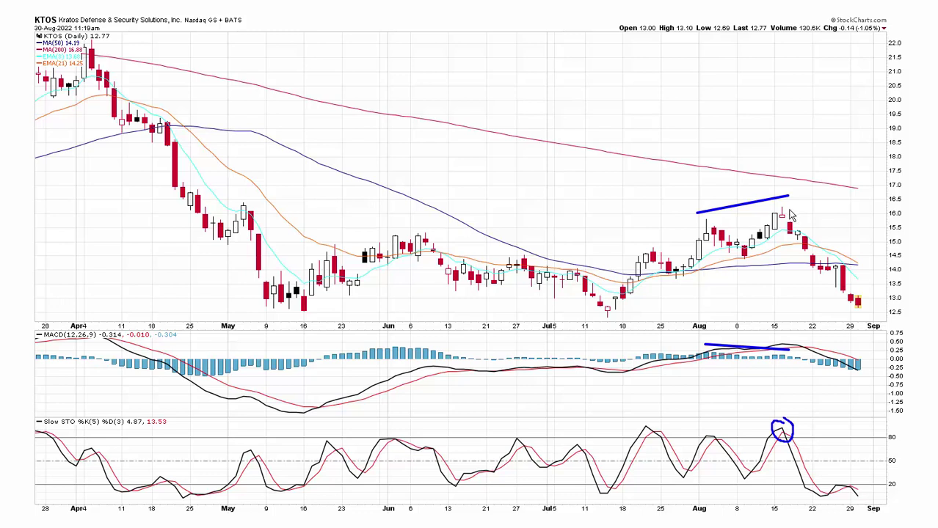
mouse_move(789, 216)
left_mouse_down()
mouse_move(782, 242)
mouse_move(794, 245)
mouse_move(799, 222)
mouse_move(783, 221)
left_mouse_up()
key("Escape")
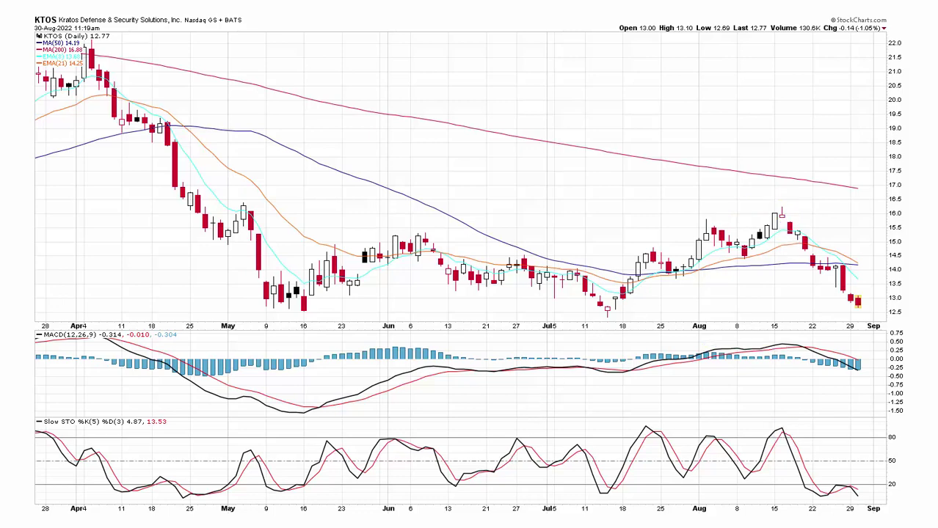